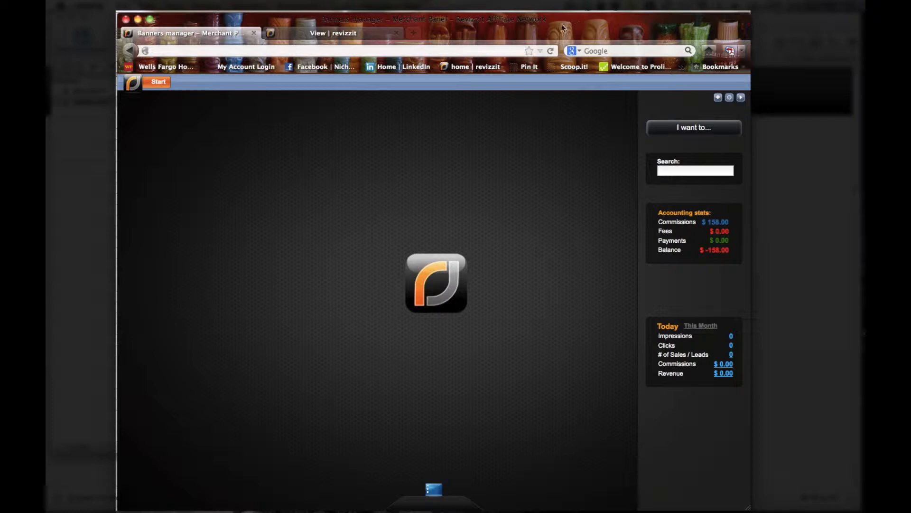
- Open the Banners manager in the merchant panel
click(158, 84)
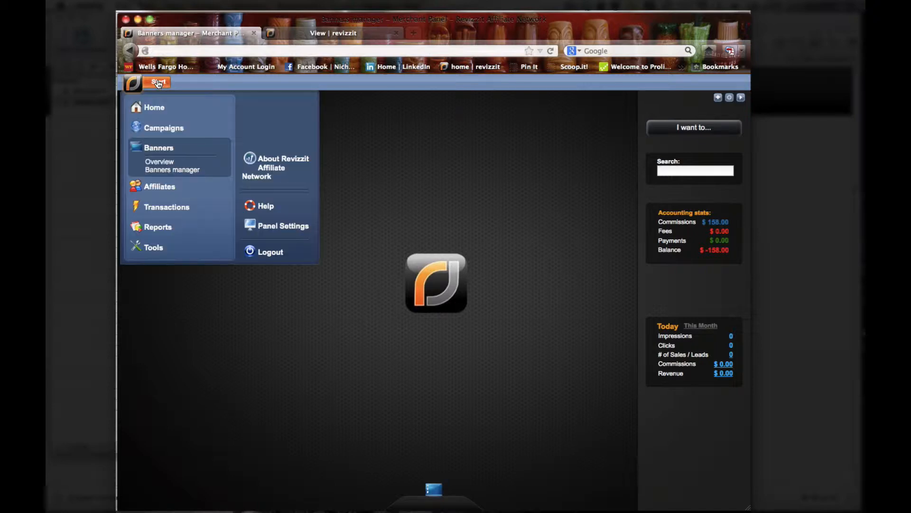
click(173, 171)
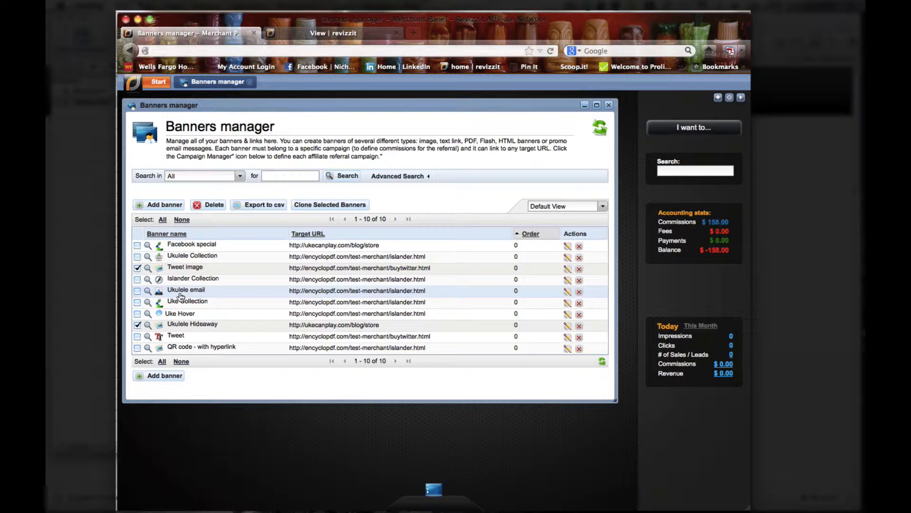
- Switch to the file transfer client and open the URL of the selected page in /encyclopdf/fake-affiliate in the browser
click(93, 212)
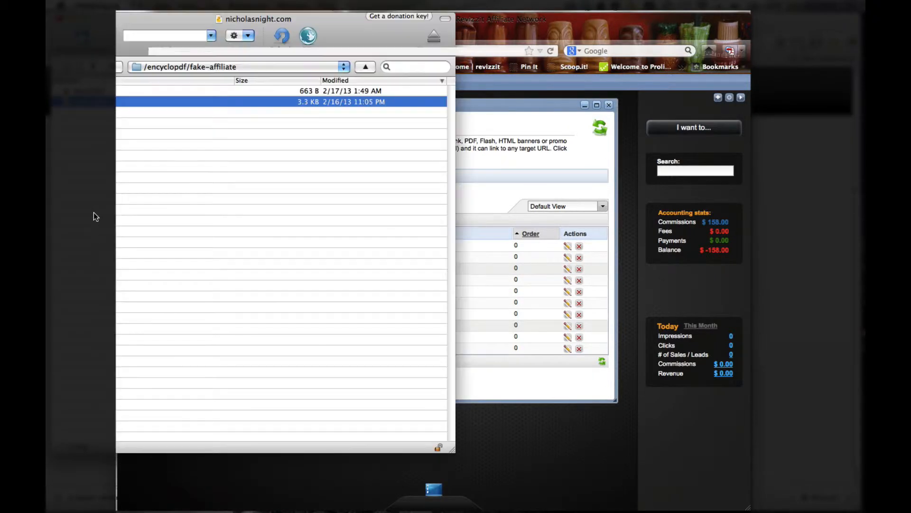
right_click(86, 104)
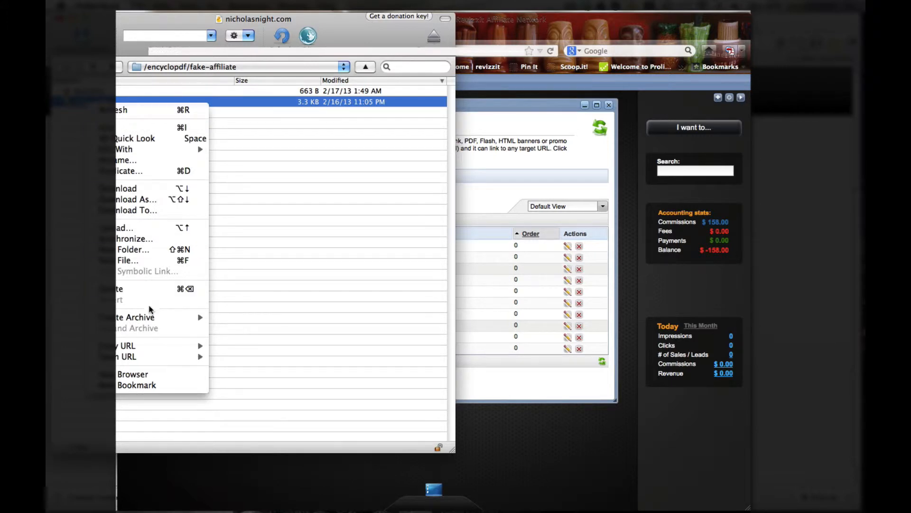
mouse_move(150, 314)
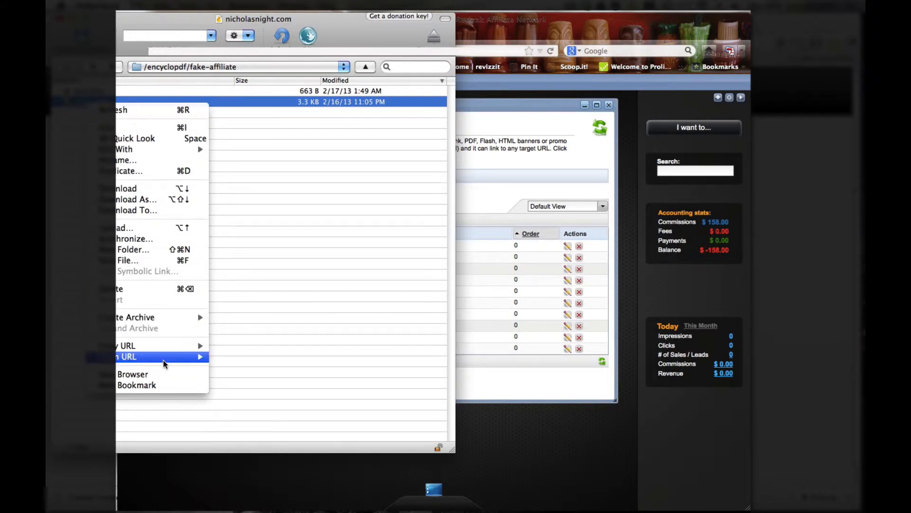
mouse_move(156, 357)
click(251, 362)
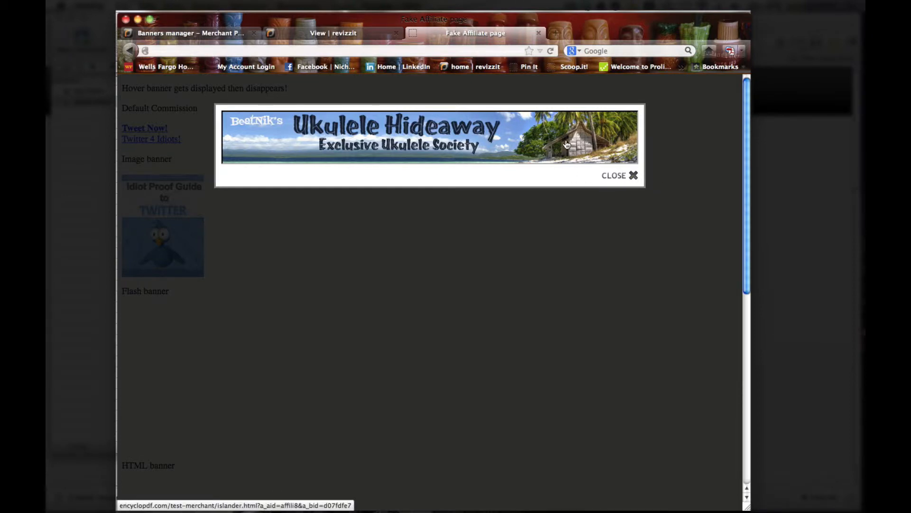
- Dismiss the hover banner and examine the text, image, Flash and HTML banners on the Fake Affiliate page, playing the embedded Ukulele Hideaway video
click(632, 178)
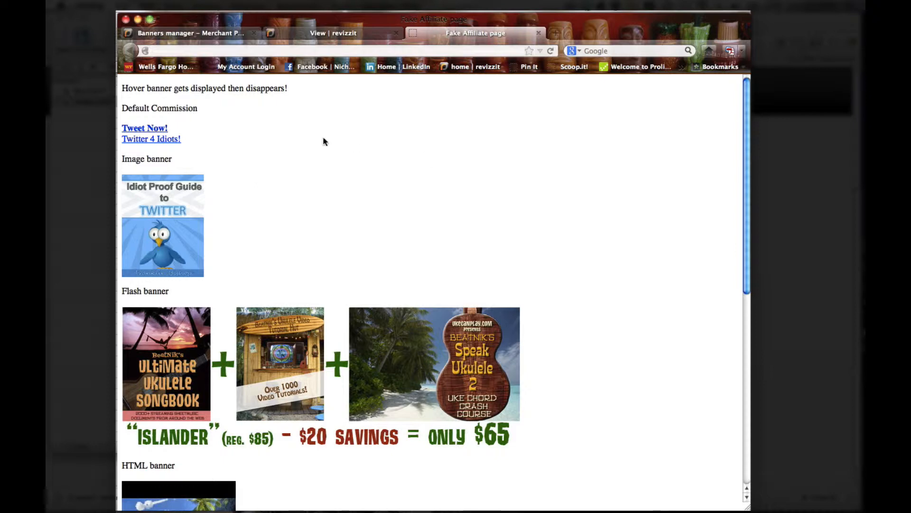
drag(187, 143, 122, 127)
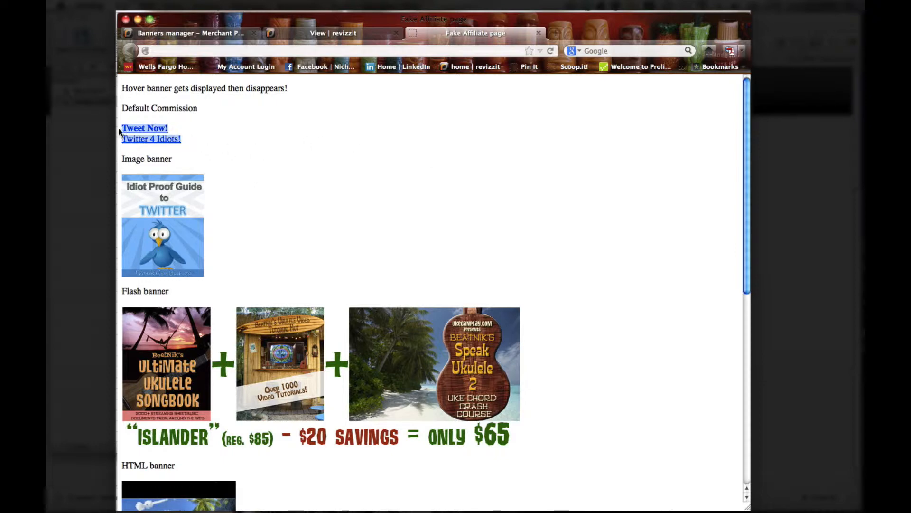
click(198, 142)
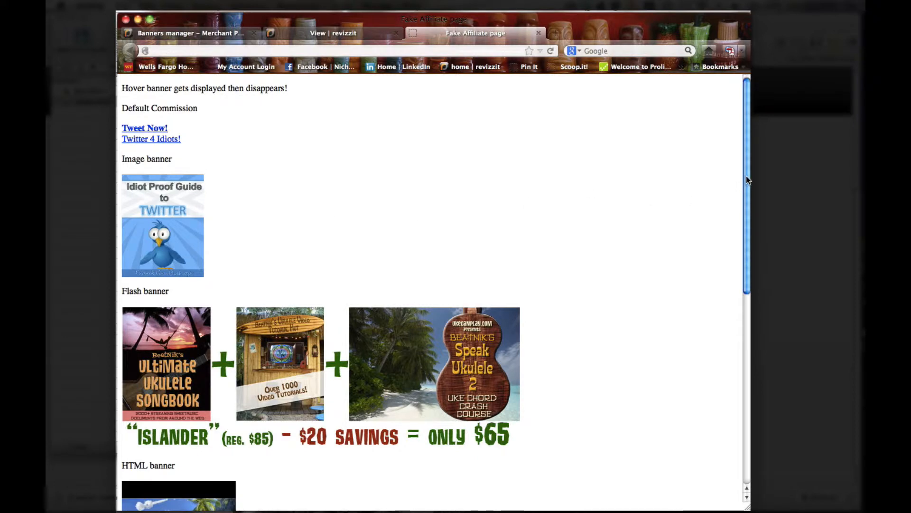
drag(746, 175, 716, 259)
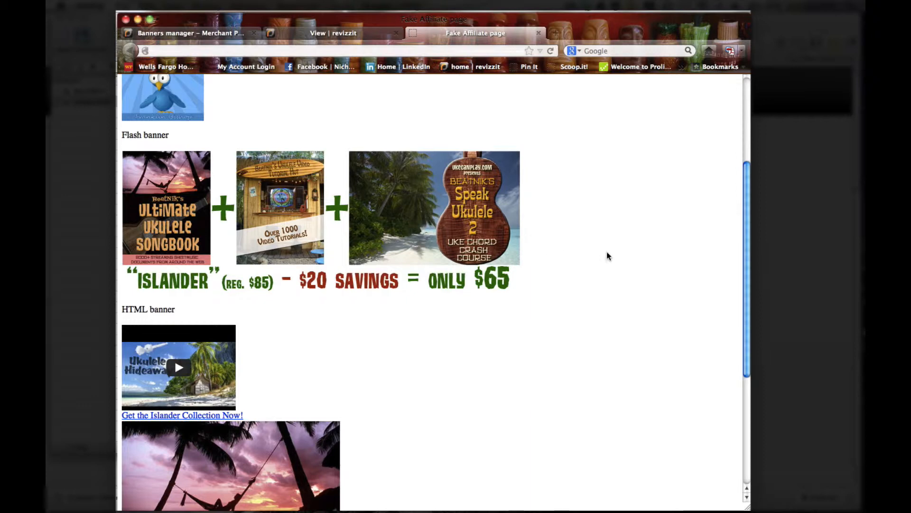
scroll(749, 276, down, 2)
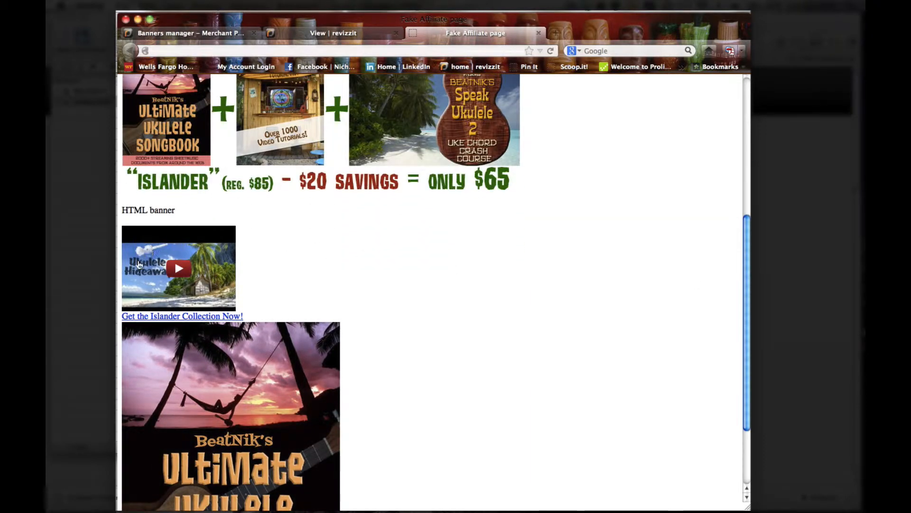
click(180, 274)
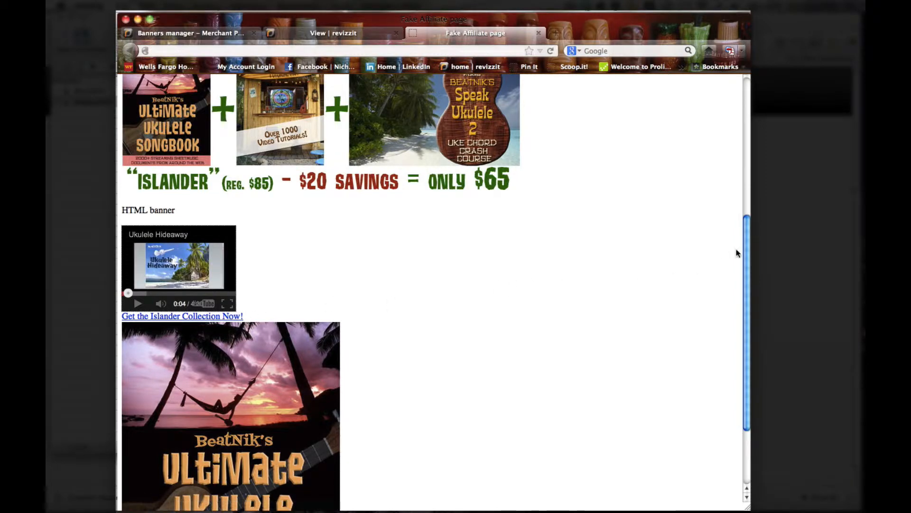
drag(751, 246, 748, 308)
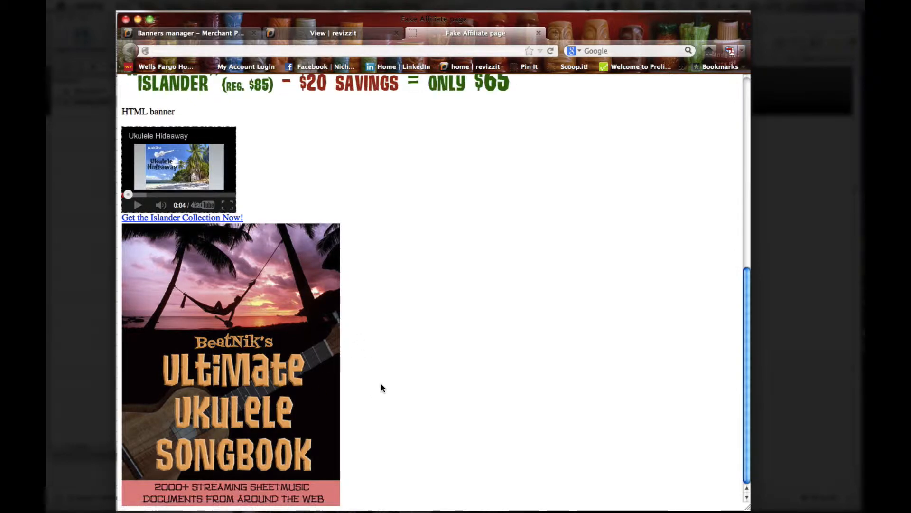
- Follow a banner on the Fake Affiliate page to its sales page, and close that page to return to the Banners manager
click(255, 354)
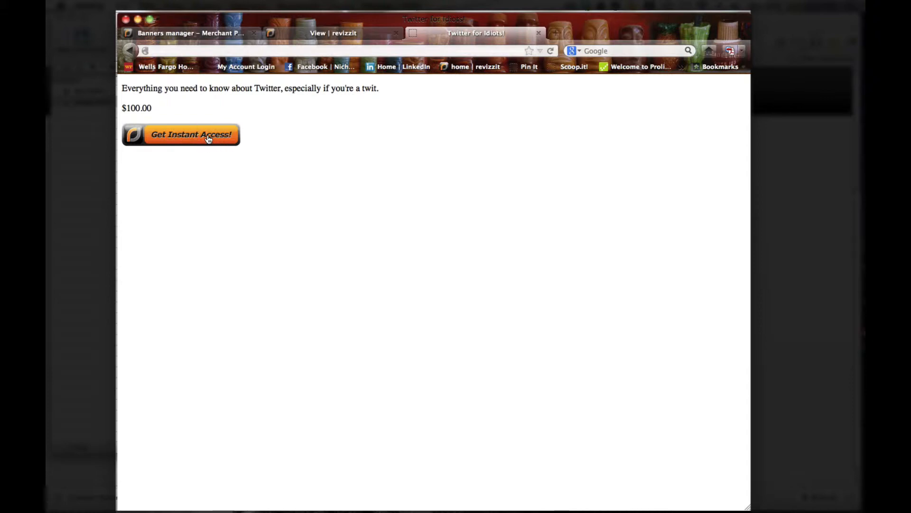
click(538, 33)
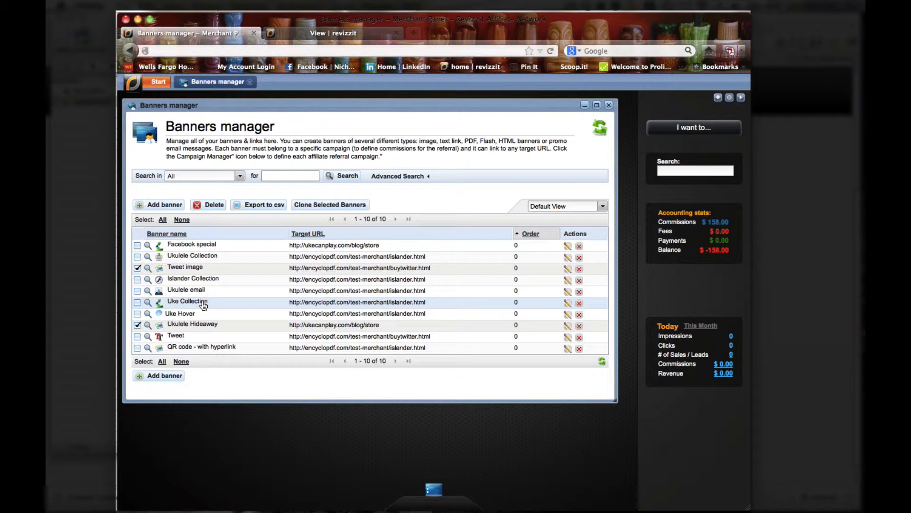
- Add a new banner of the type Image banner
click(168, 207)
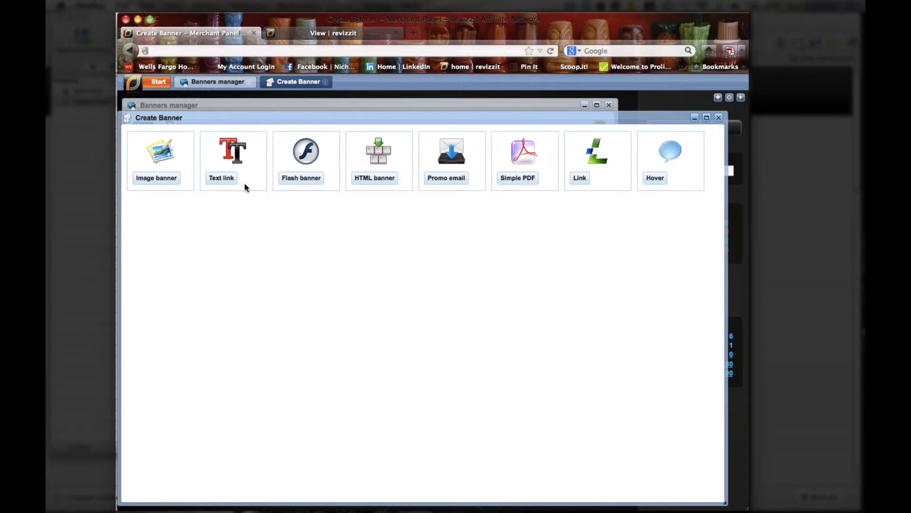
click(167, 182)
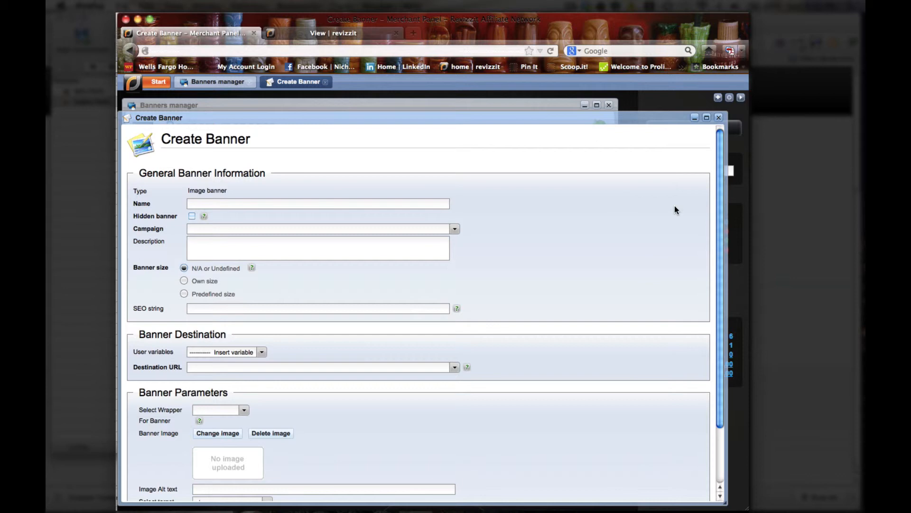
mouse_move(721, 176)
mouse_down()
mouse_move(721, 190)
mouse_move(720, 179)
mouse_up()
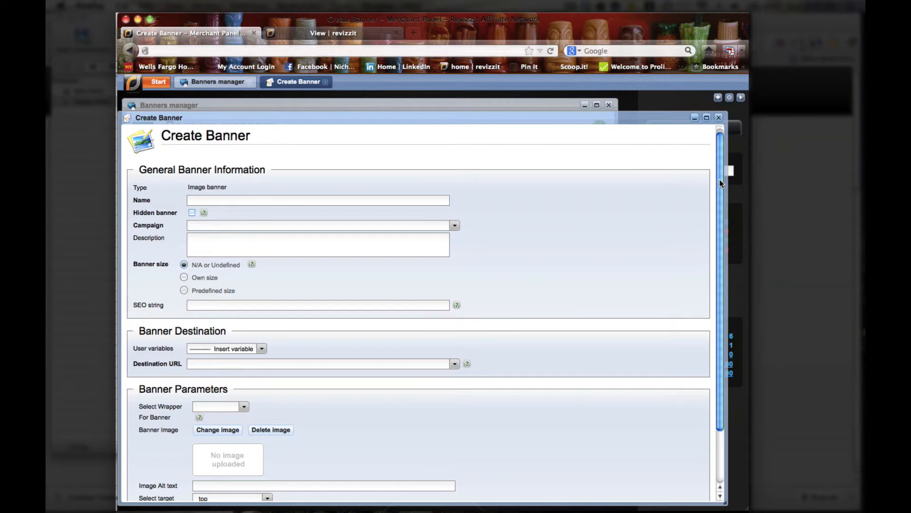
- Name the banner Twit Image 1 and assign it to the Twitter 4 Idiots campaign
click(245, 199)
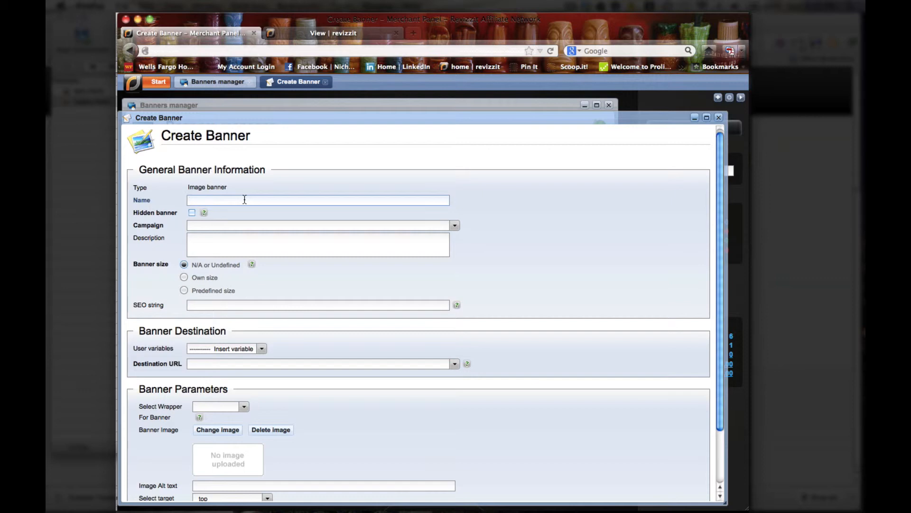
text(Twit)
text( 1)
key(BackSpace)
key(BackSpace)
text(Image)
click(456, 228)
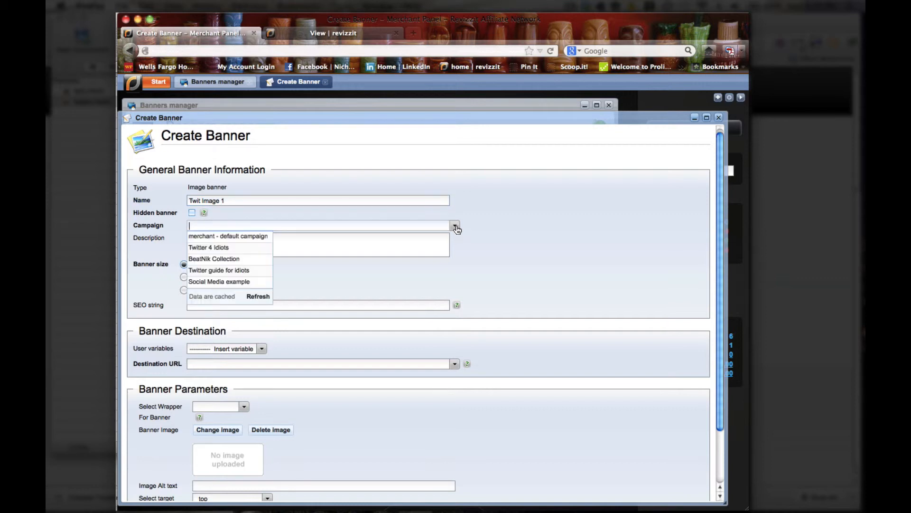
click(241, 248)
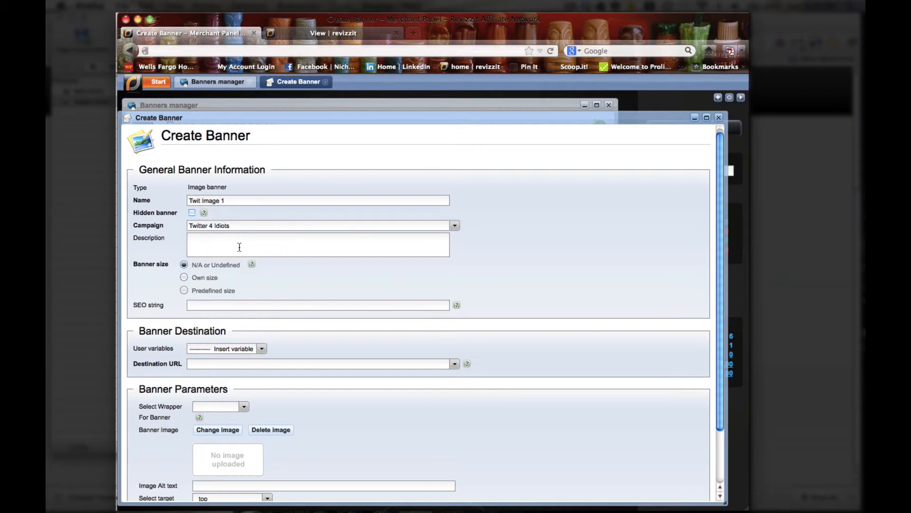
click(240, 246)
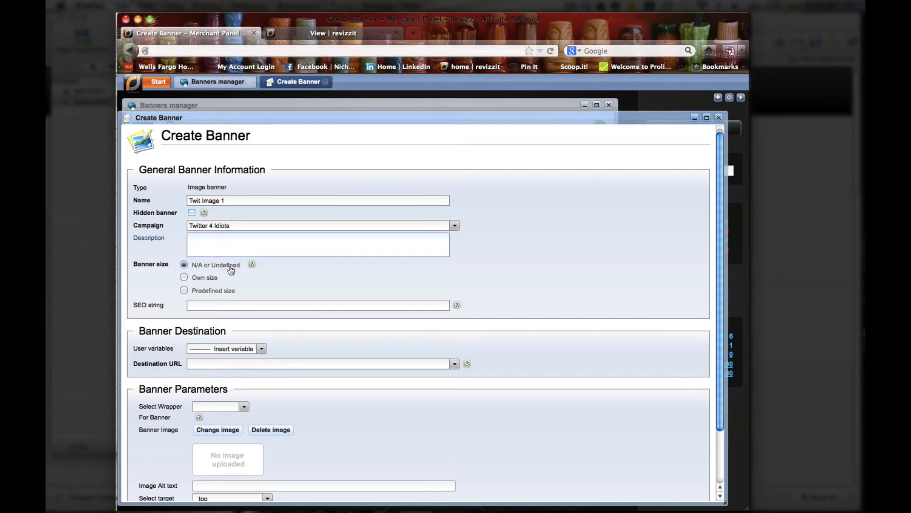
- Set the banner size to the predefined 250x250 (Square Pop-Up) format
click(184, 280)
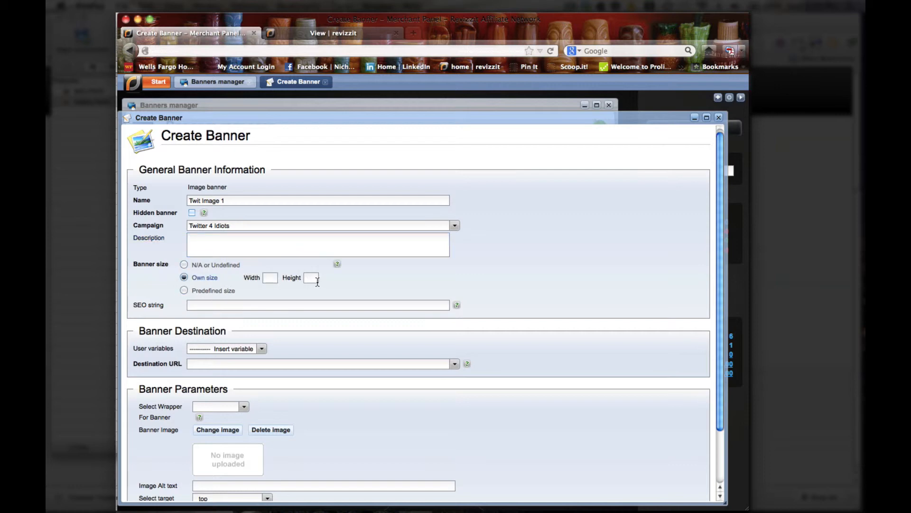
click(185, 292)
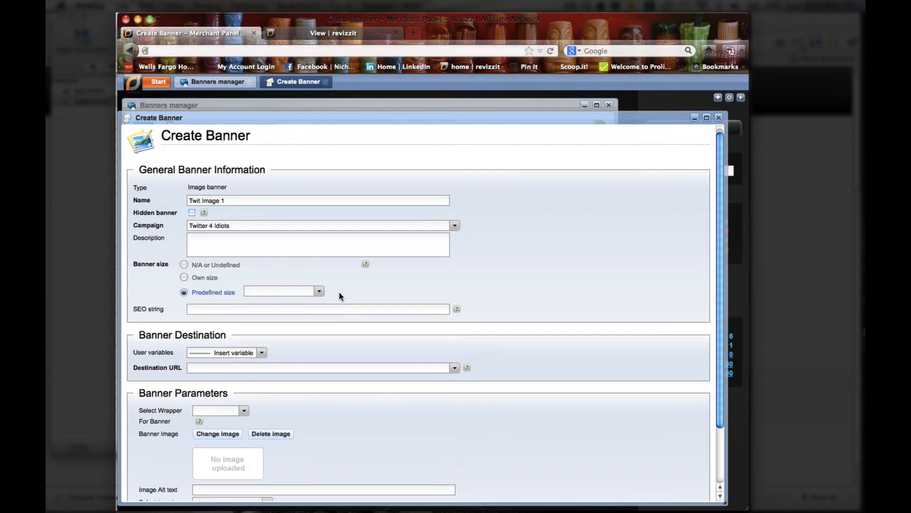
click(319, 291)
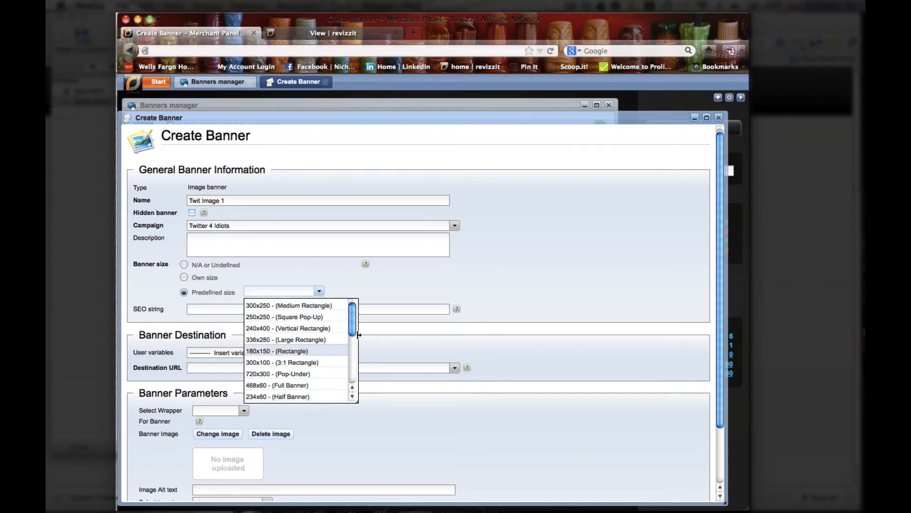
drag(353, 323, 347, 373)
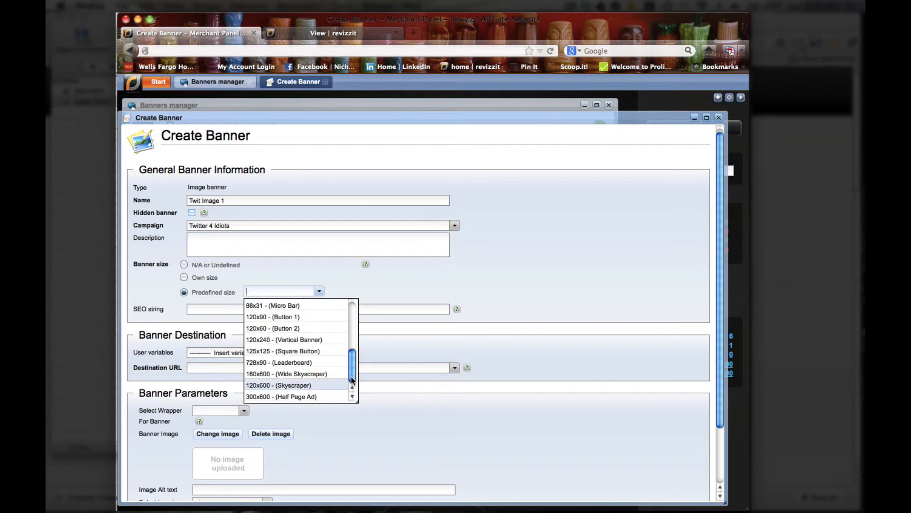
drag(352, 379, 354, 330)
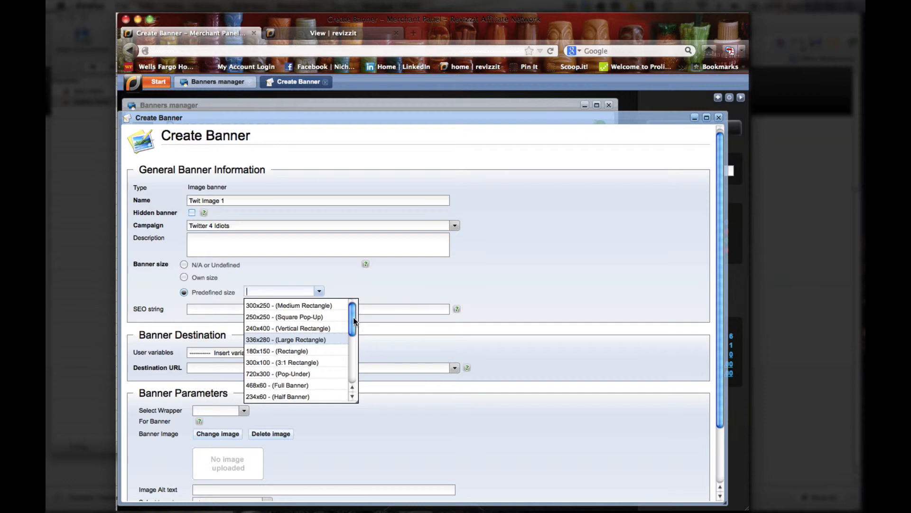
drag(354, 317, 351, 382)
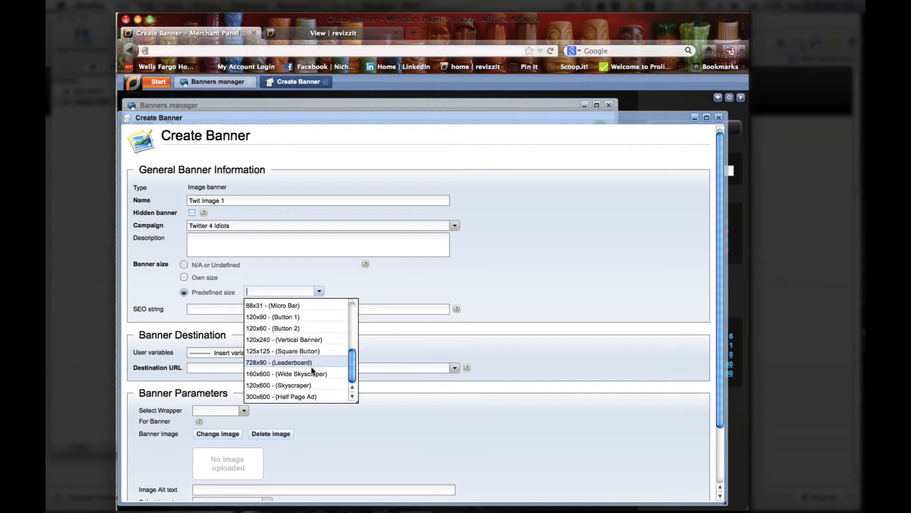
drag(352, 377, 352, 306)
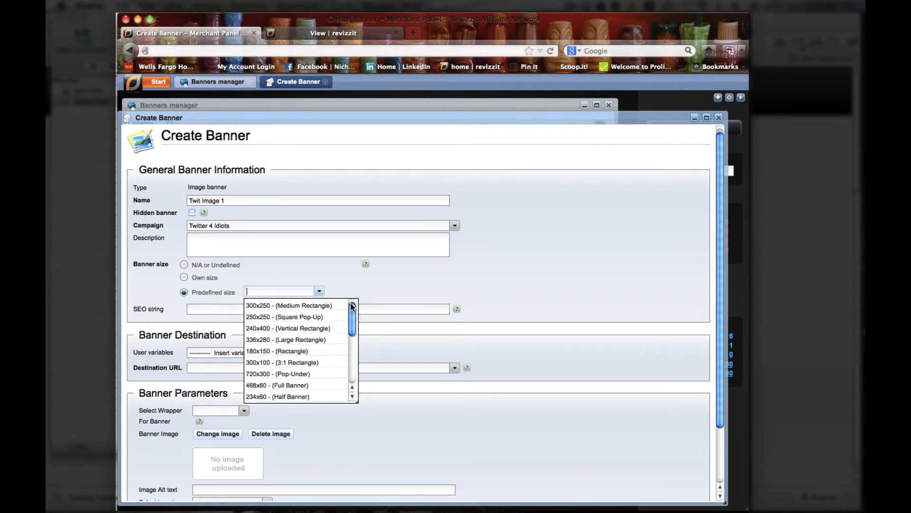
click(317, 316)
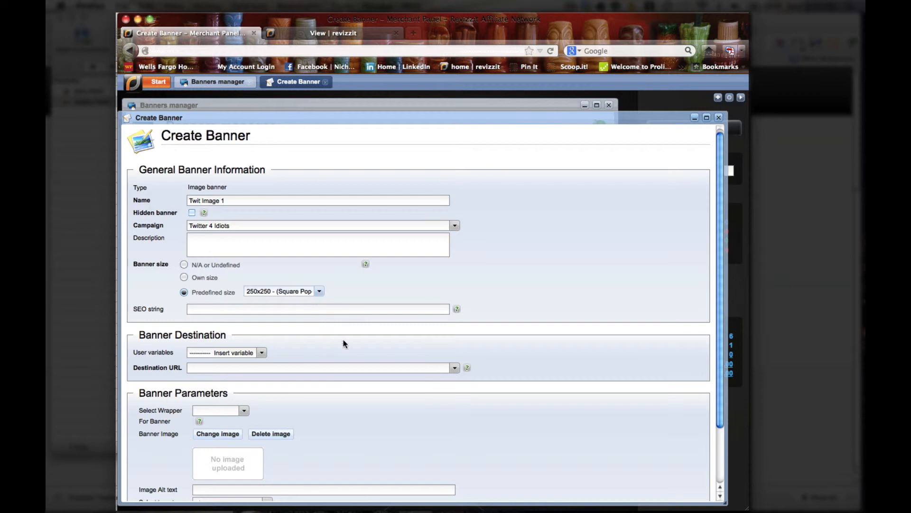
- Read the help for the SEO string and look through the user variables available for the banner destination
click(268, 308)
mouse_move(455, 311)
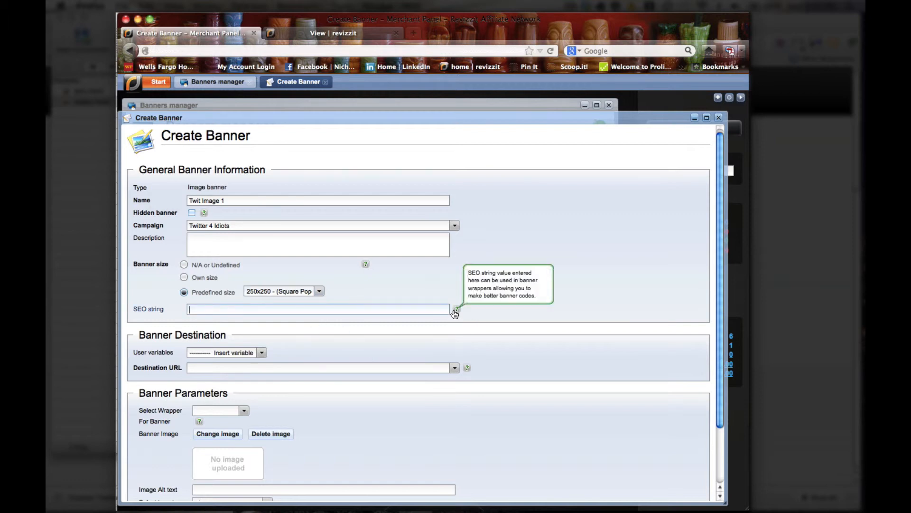
click(495, 313)
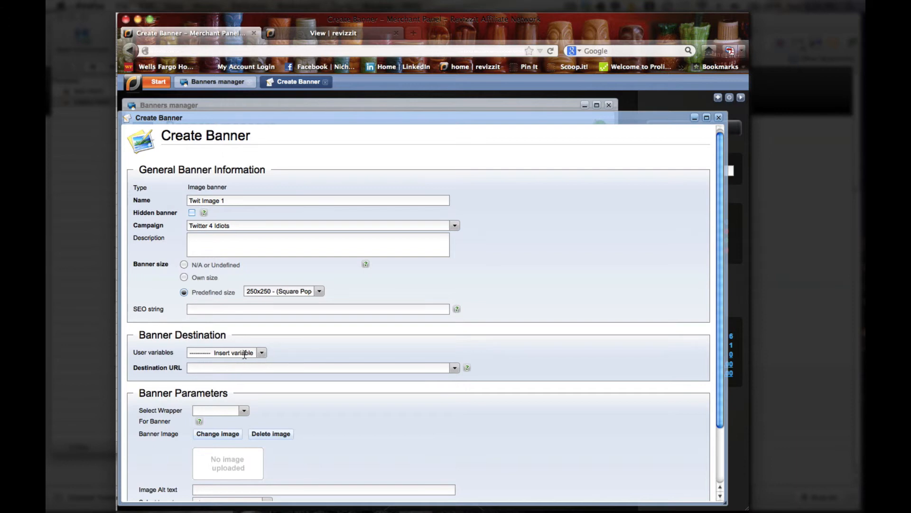
click(261, 354)
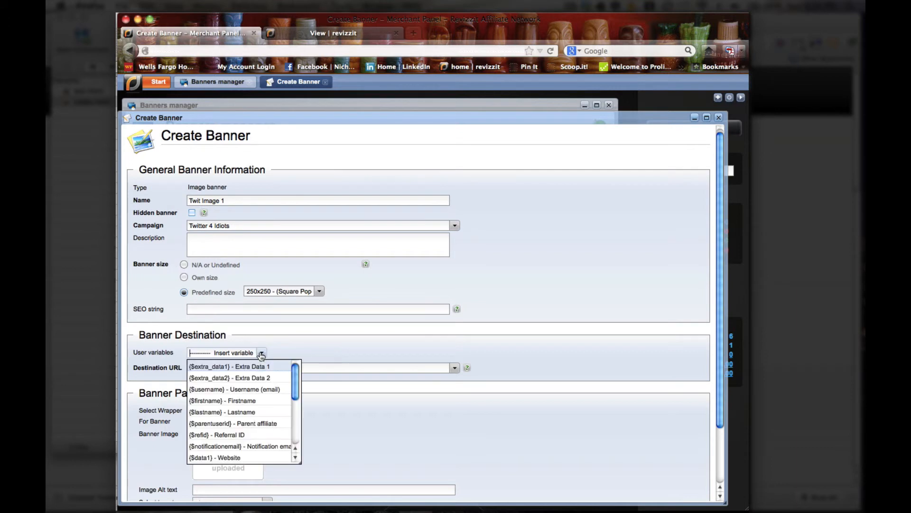
click(294, 354)
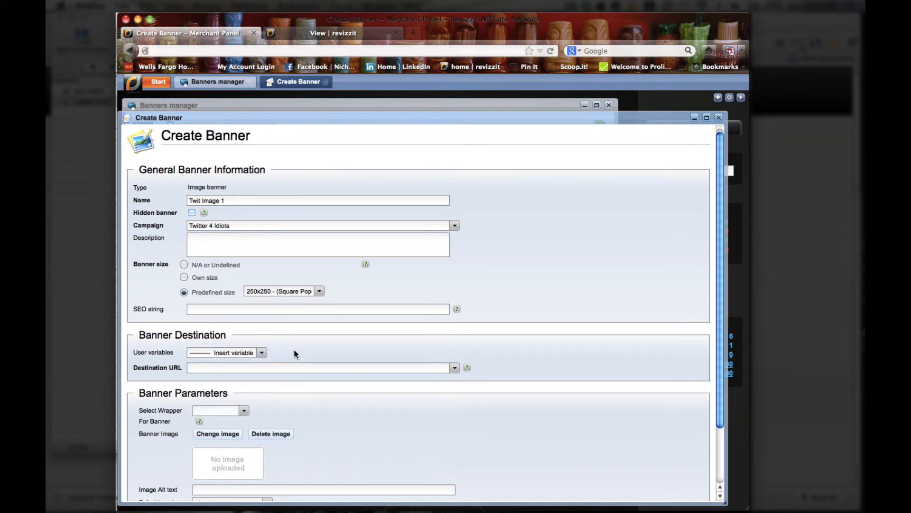
click(454, 369)
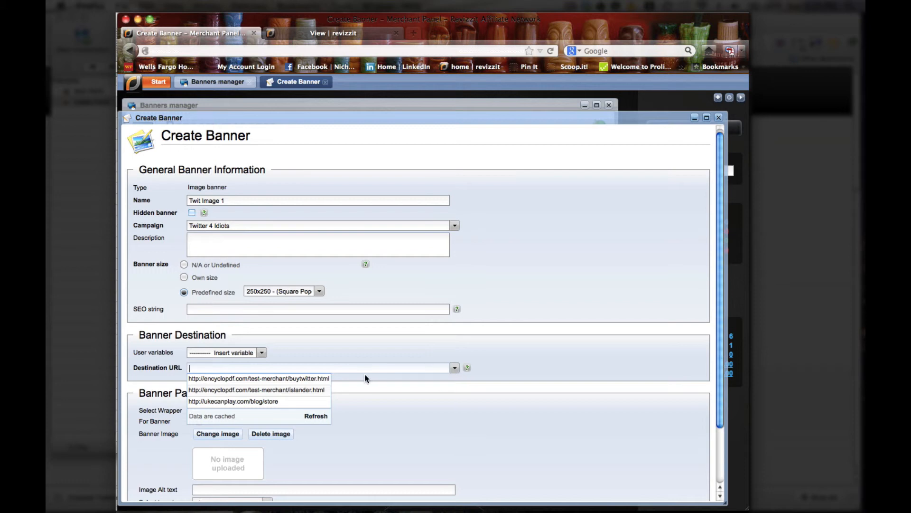
click(294, 378)
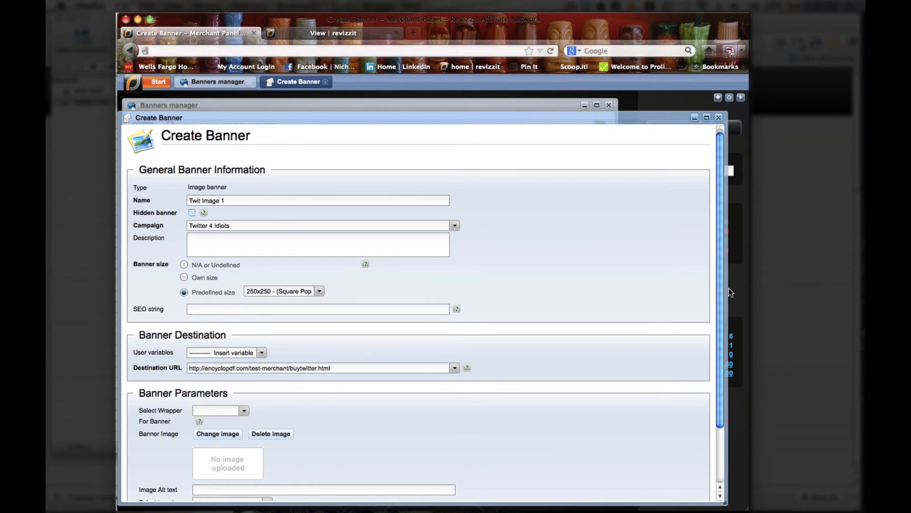
drag(718, 287, 717, 358)
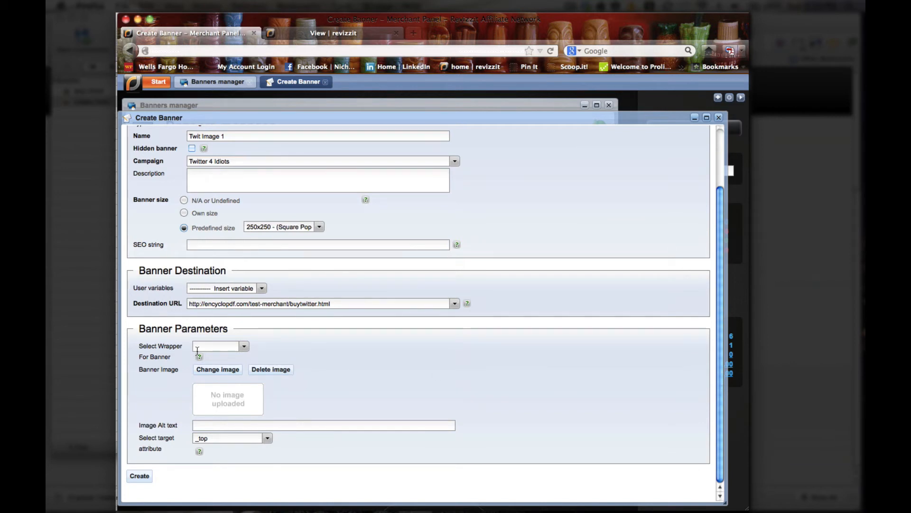
click(244, 350)
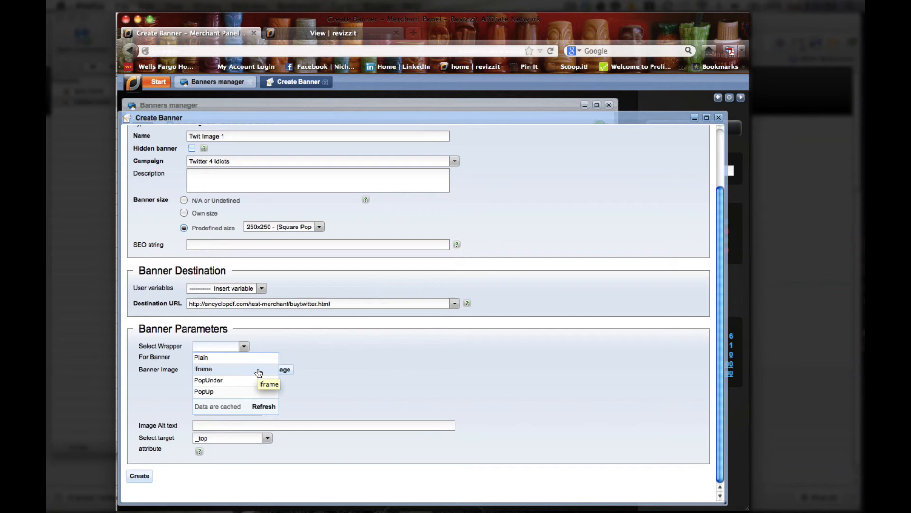
click(214, 380)
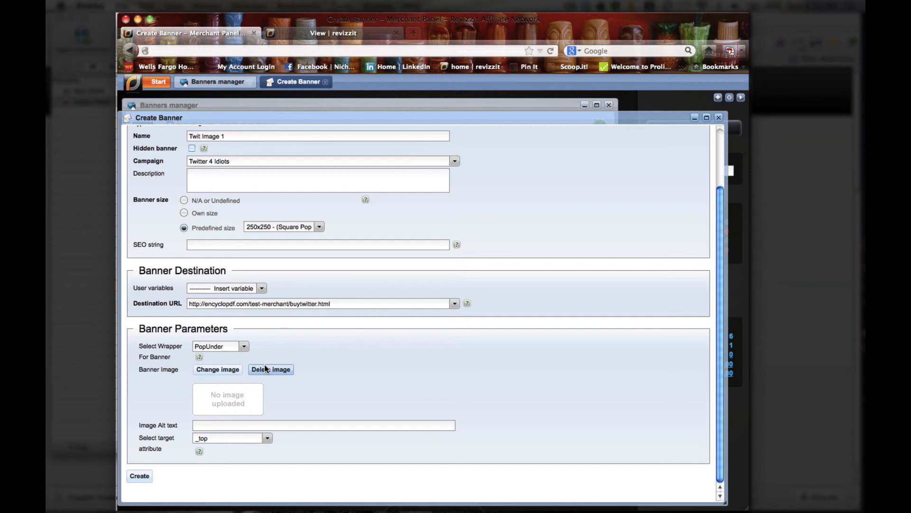
click(245, 346)
click(235, 357)
- Upload 1_idiot-proof-guide-to-twitter_0.png from the Desktop as the banner image and apply it
click(219, 373)
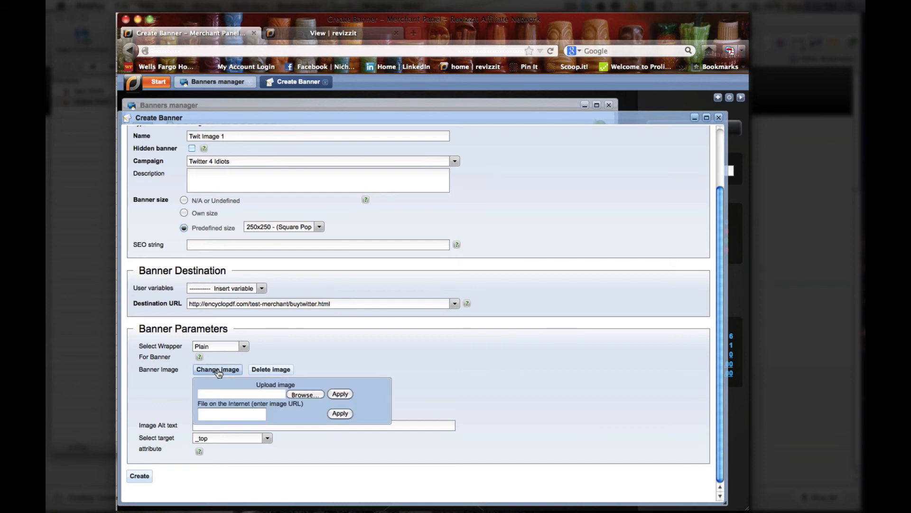
click(304, 394)
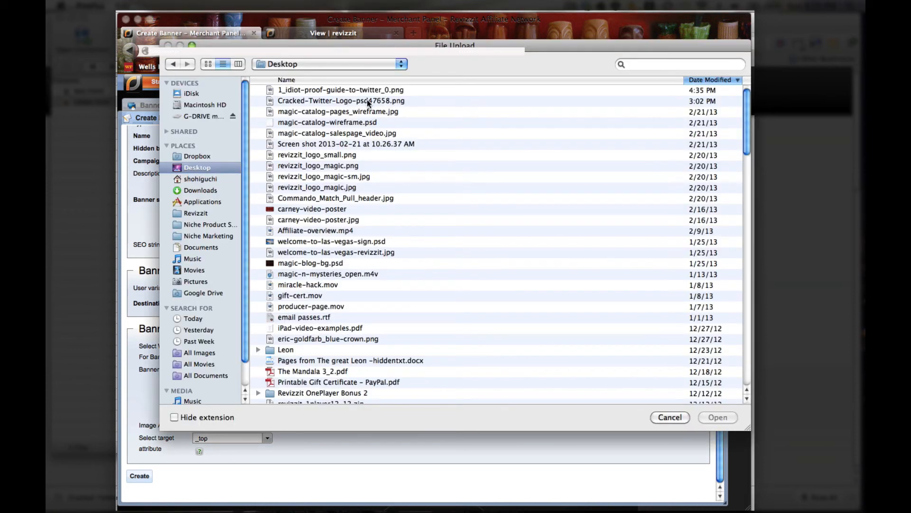
click(364, 90)
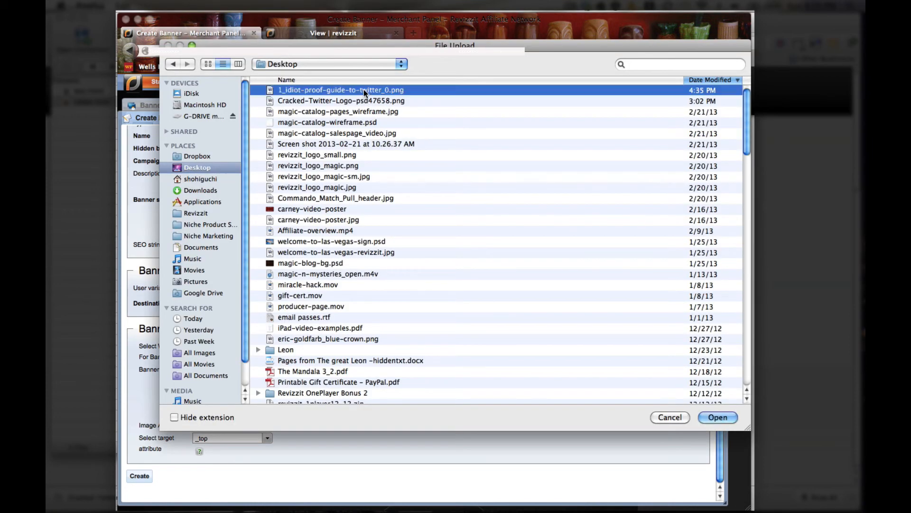
click(724, 417)
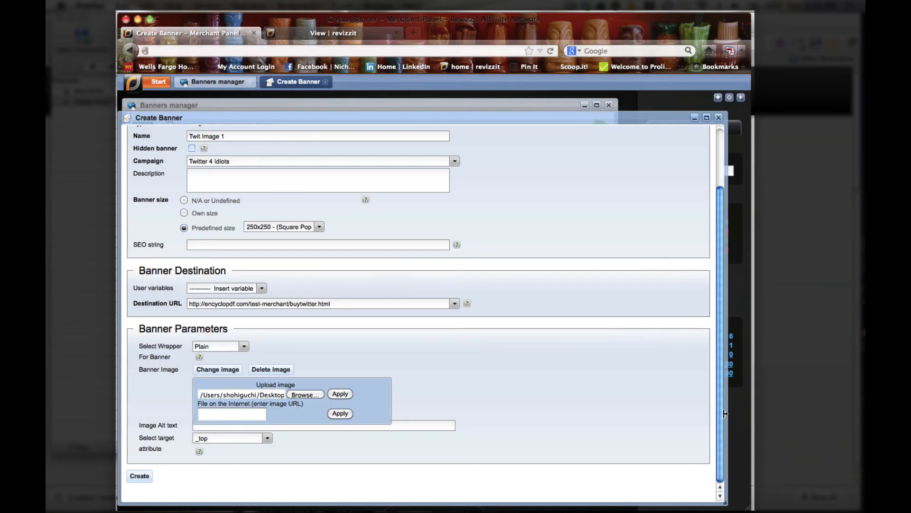
click(340, 394)
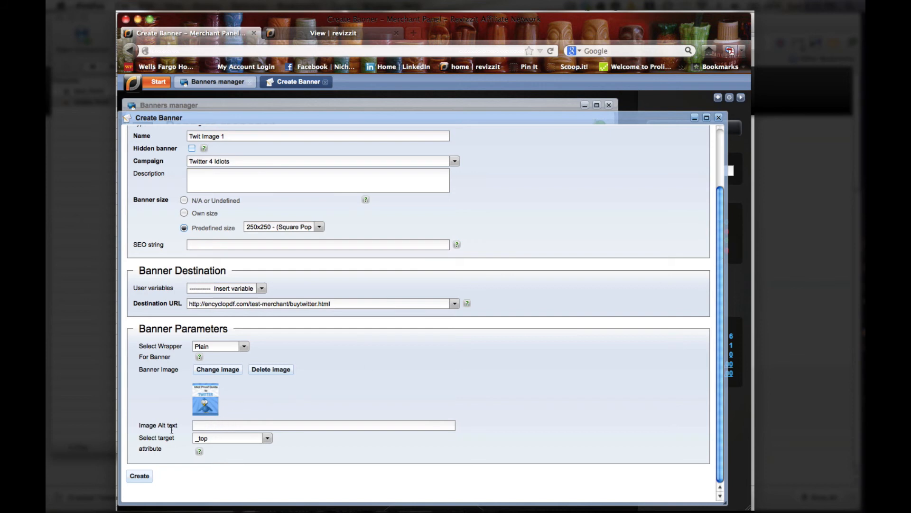
- Create the banner with the image alt text Twitter 4 Idiots and the target attribute _self
click(214, 426)
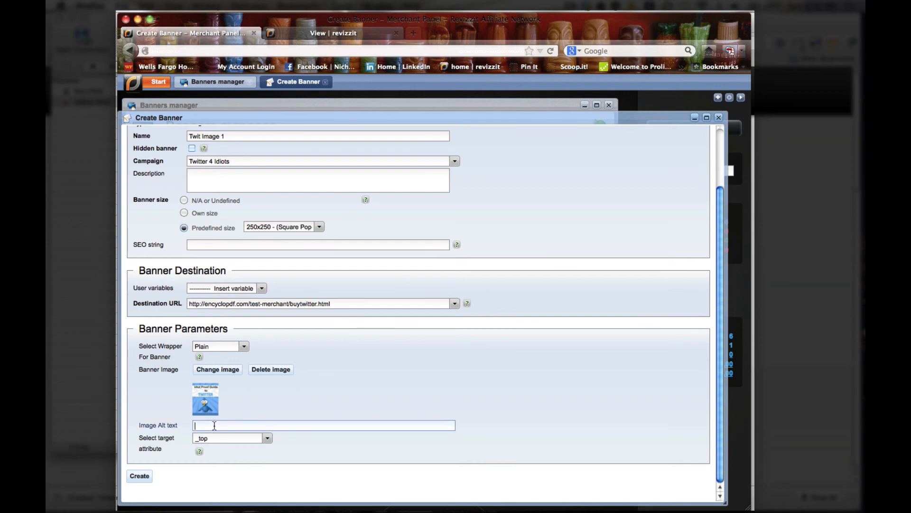
text(Twitter 4 Idiots)
click(268, 442)
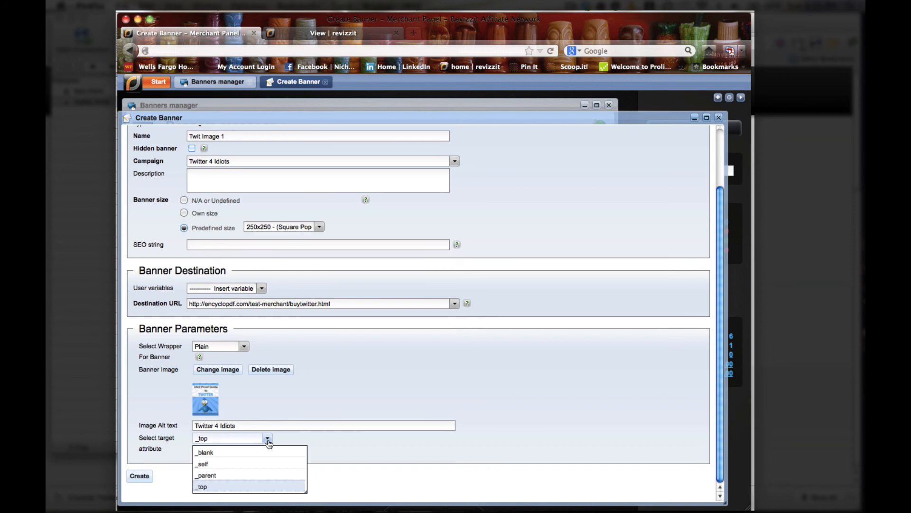
click(245, 463)
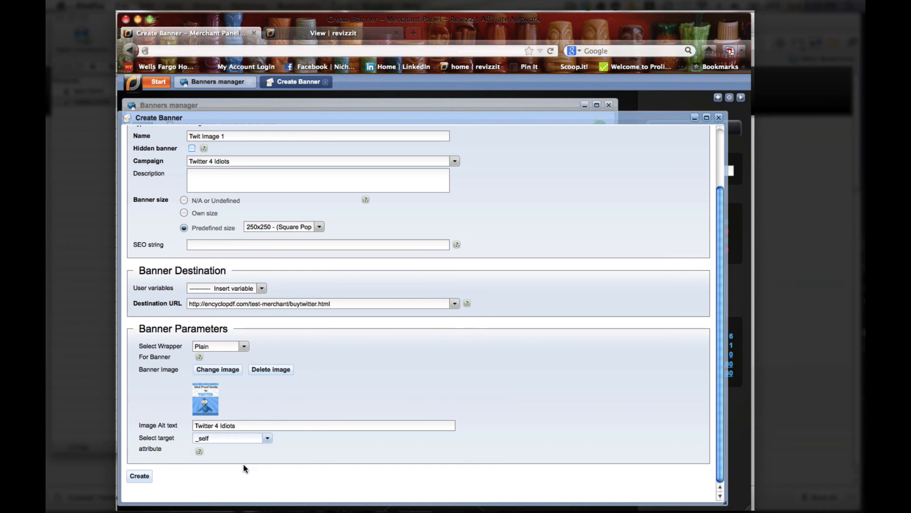
click(144, 477)
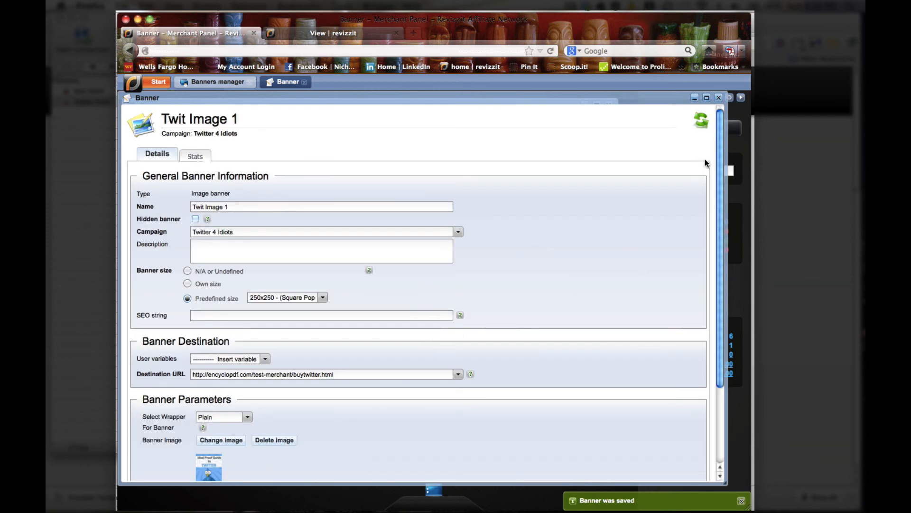
- Review the saved banner's details and its performance statistics, and close the banner window
scroll(719, 233, down, 3)
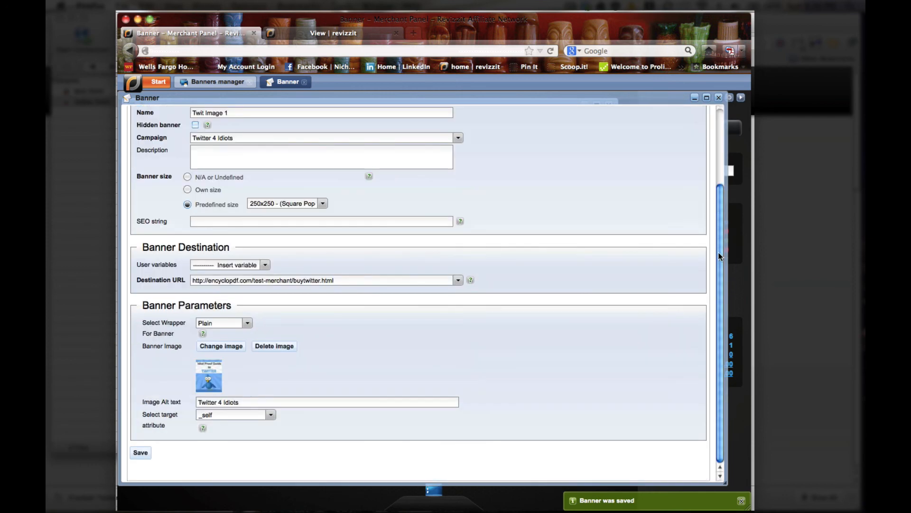
scroll(722, 123, up, 3)
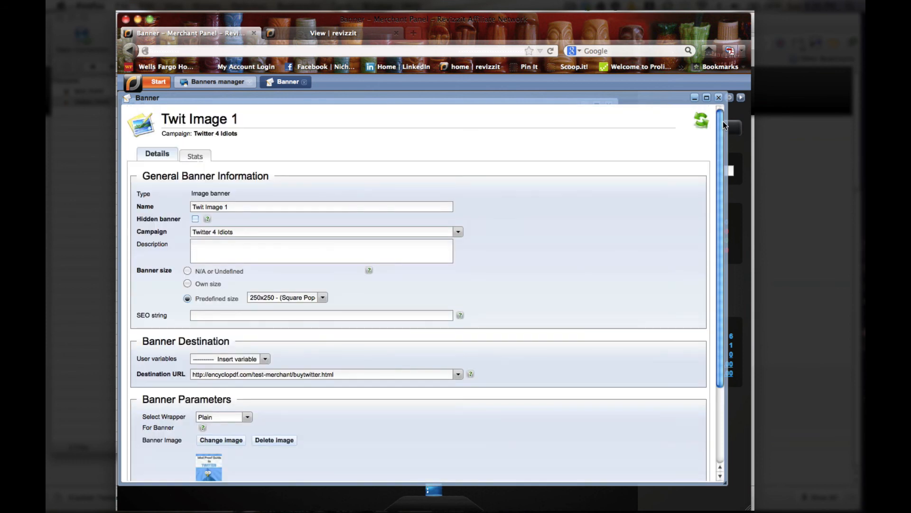
click(196, 158)
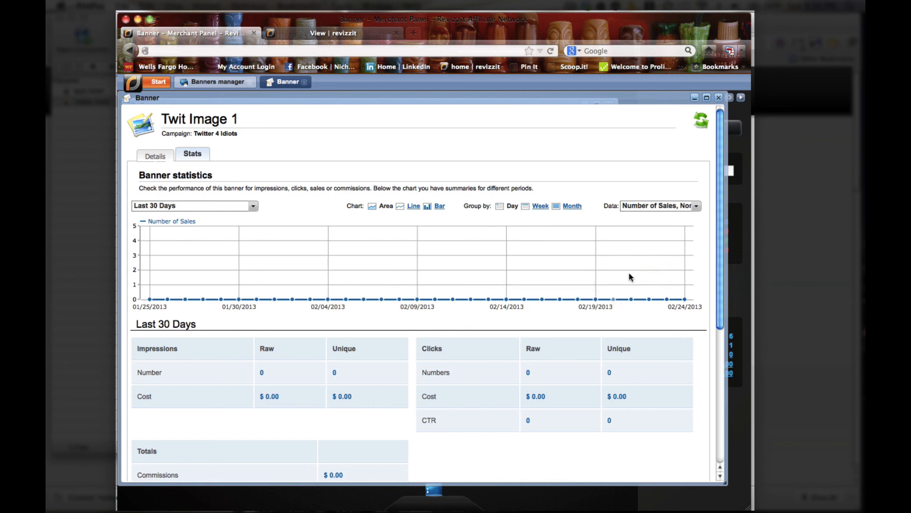
click(719, 99)
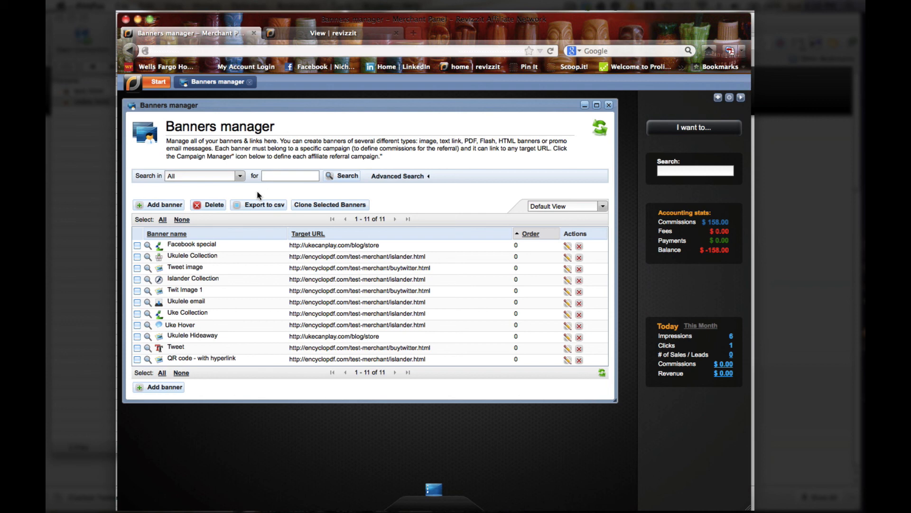